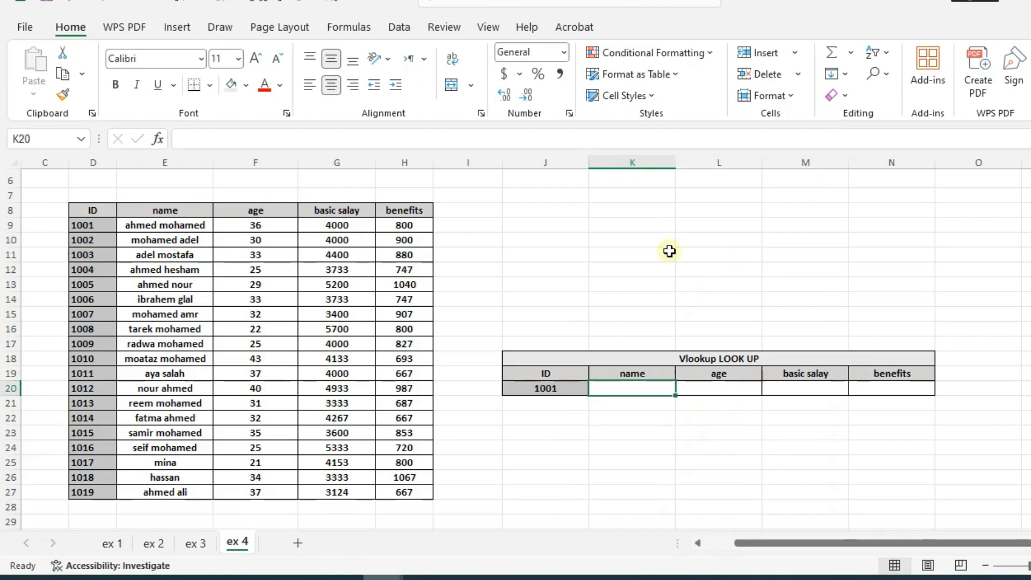
Start a VLOOKUP formula in the name cell K20 with the absolute reference $J$20 as the lookup value.
type("=V")
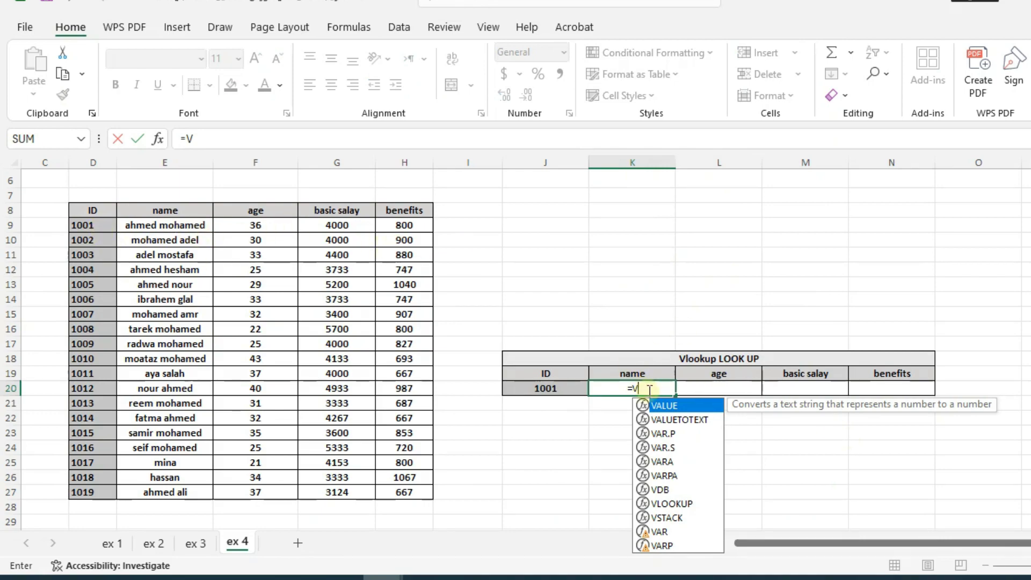
type("L")
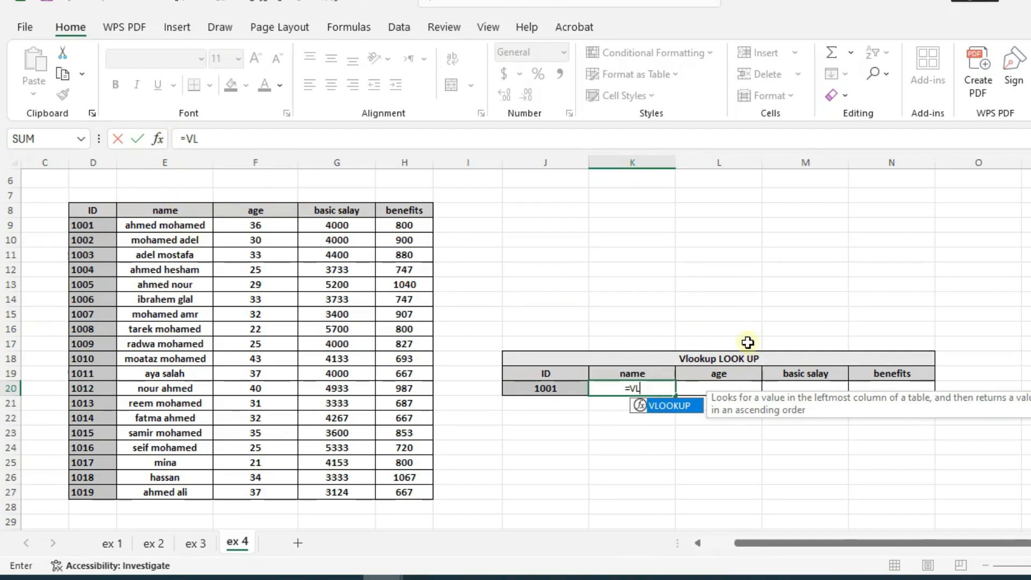
double_click(652, 406)
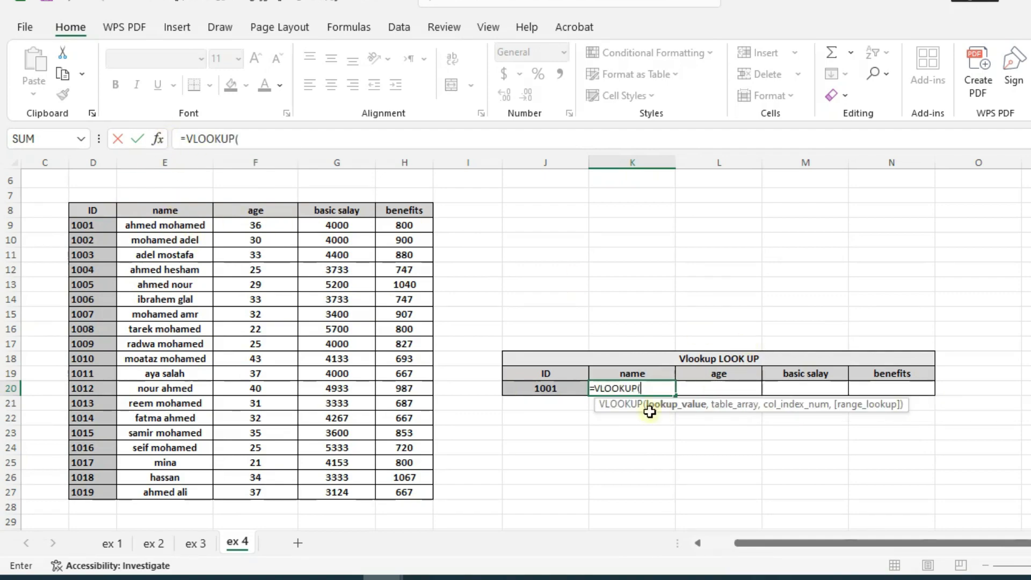
left_click(558, 391)
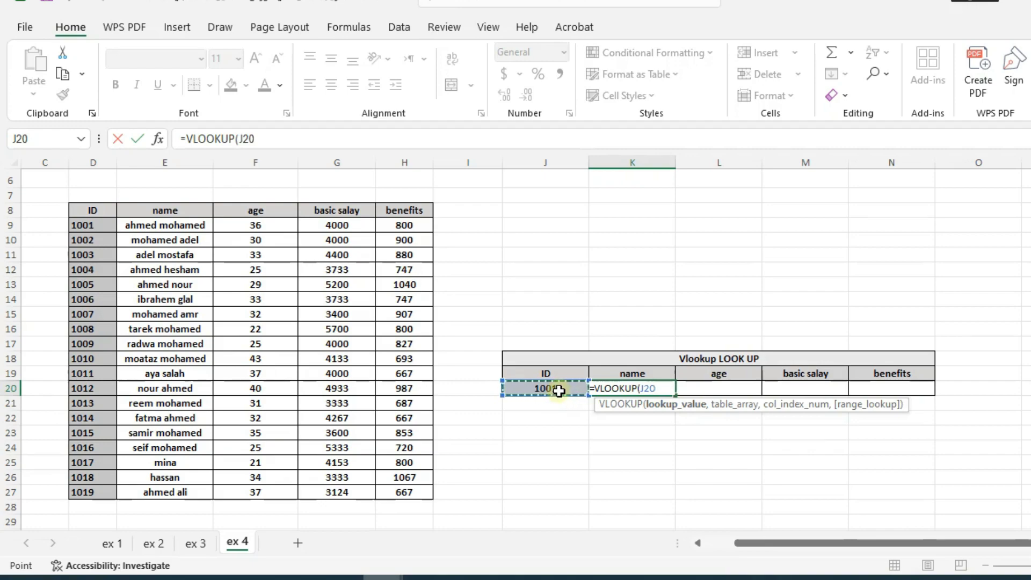
key("F4")
type(",")
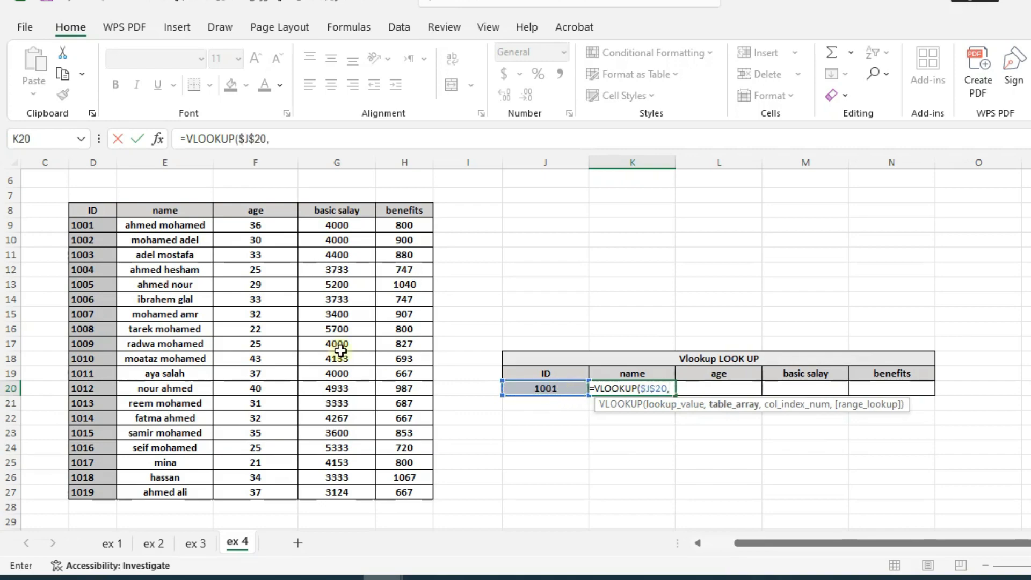
Set the VLOOKUP table array to the absolute range $D$9:$H$27, covering the employee data without its headers.
left_click(107, 230)
key("shift+Right")
key("shift+Right")
key("shift+Right")
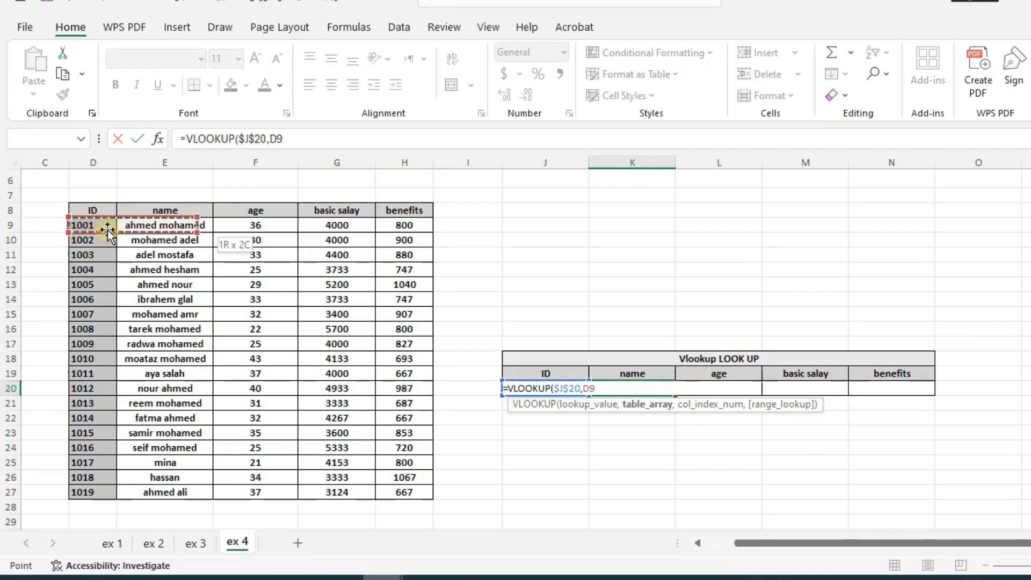
key("shift+Right")
key("ctrl+shift+Down")
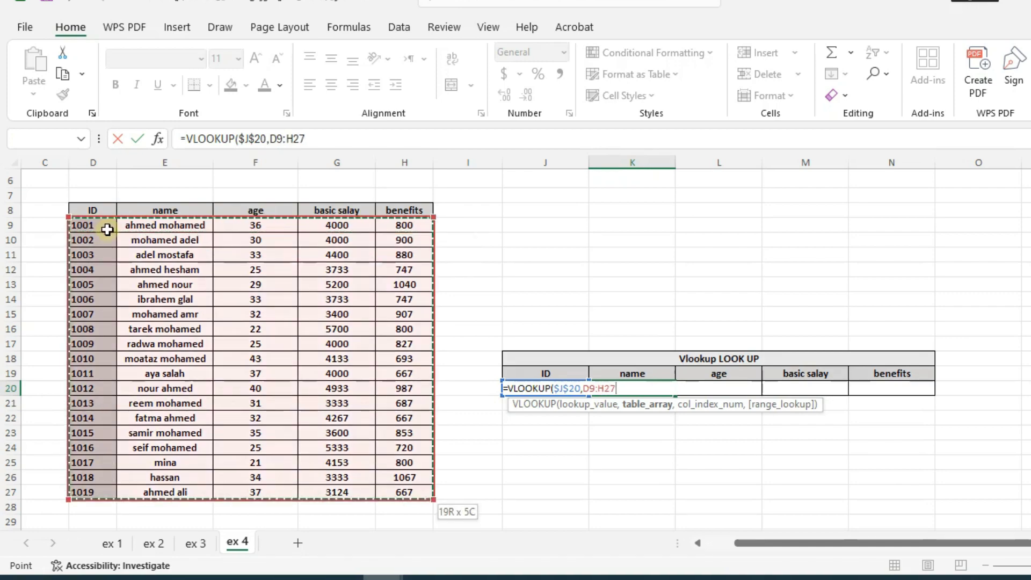
key("F4")
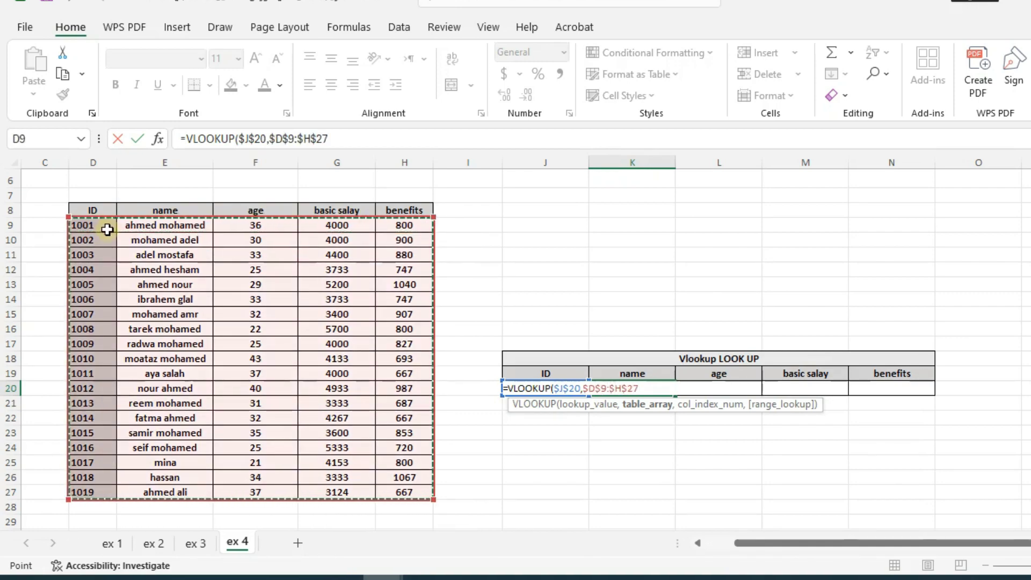
Complete the K20 formula with column index 2 and FALSE for an exact match.
type(",2")
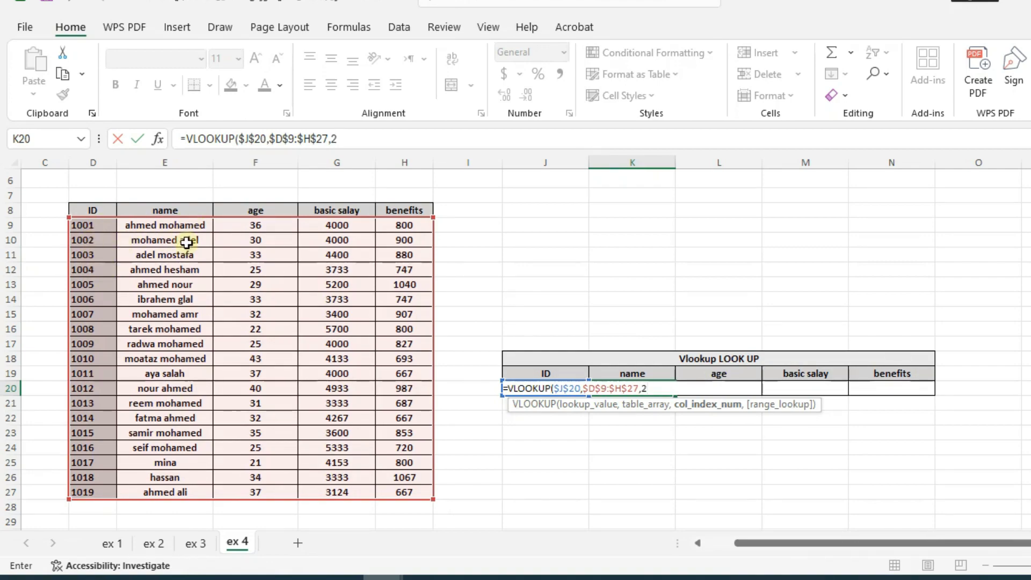
type(",")
key("Down")
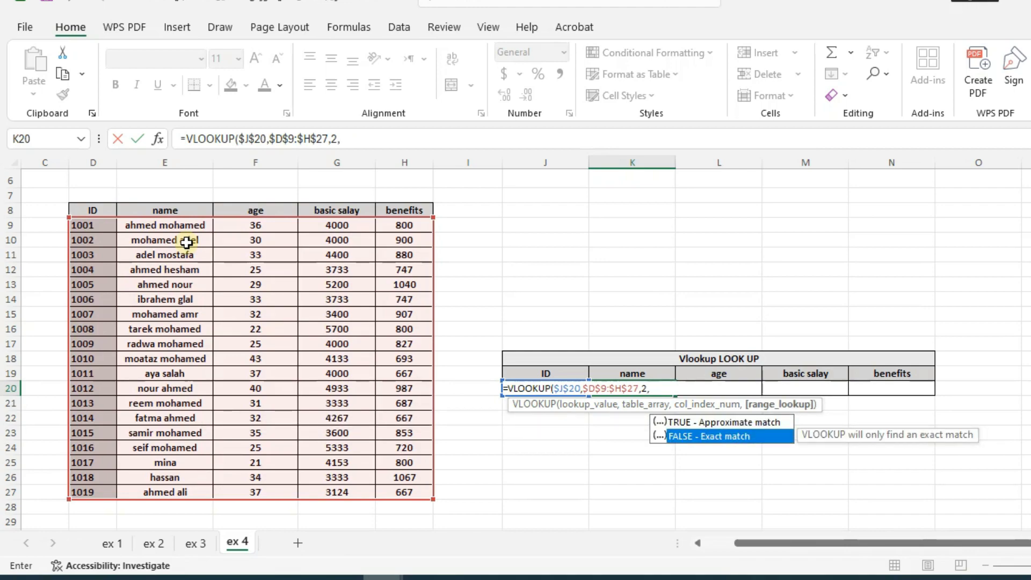
key("Tab")
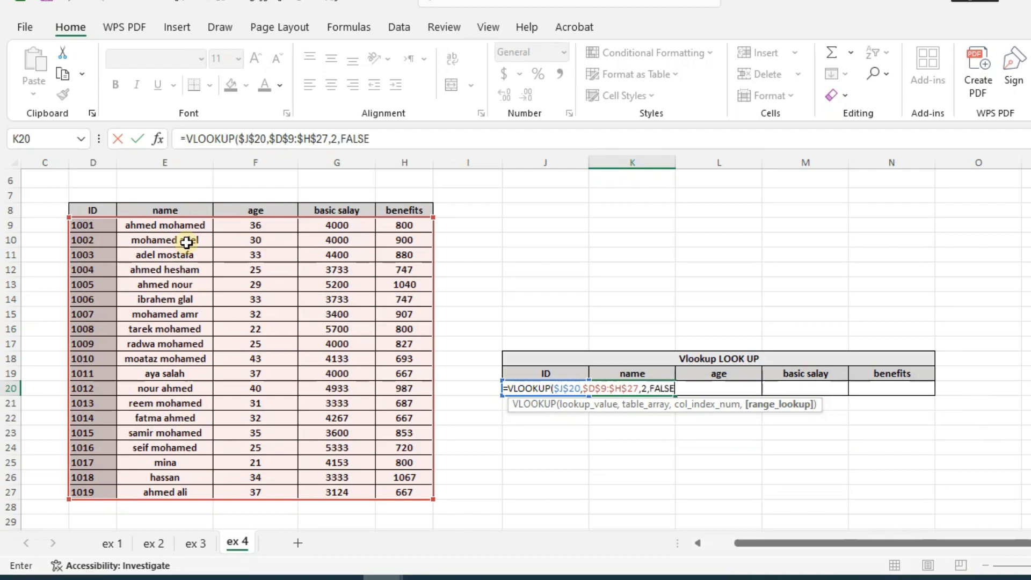
key("Return")
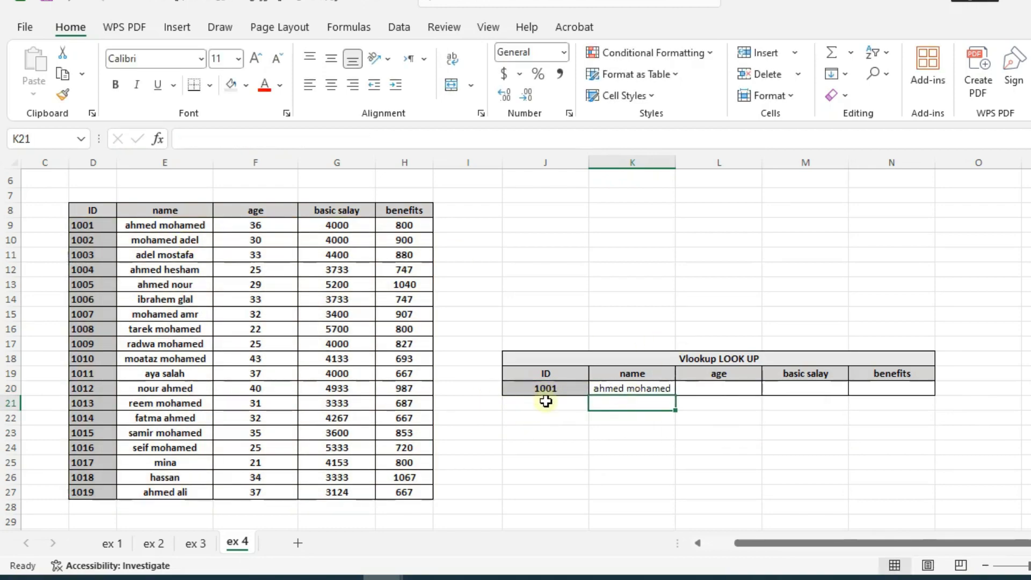
Change the lookup ID in J20 to the ID in the second row of the employee data.
left_click(545, 391)
type("1002")
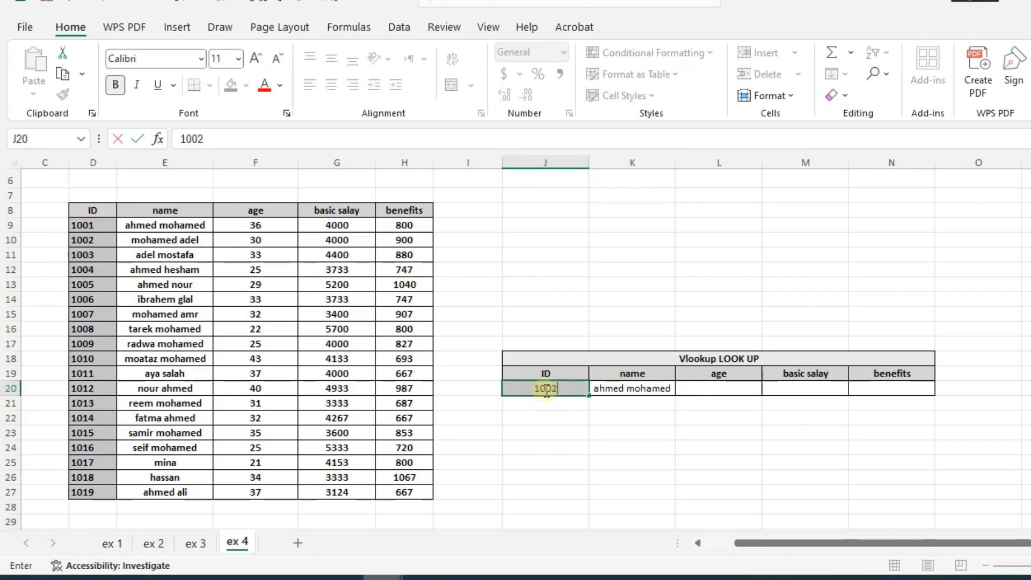
key("Return")
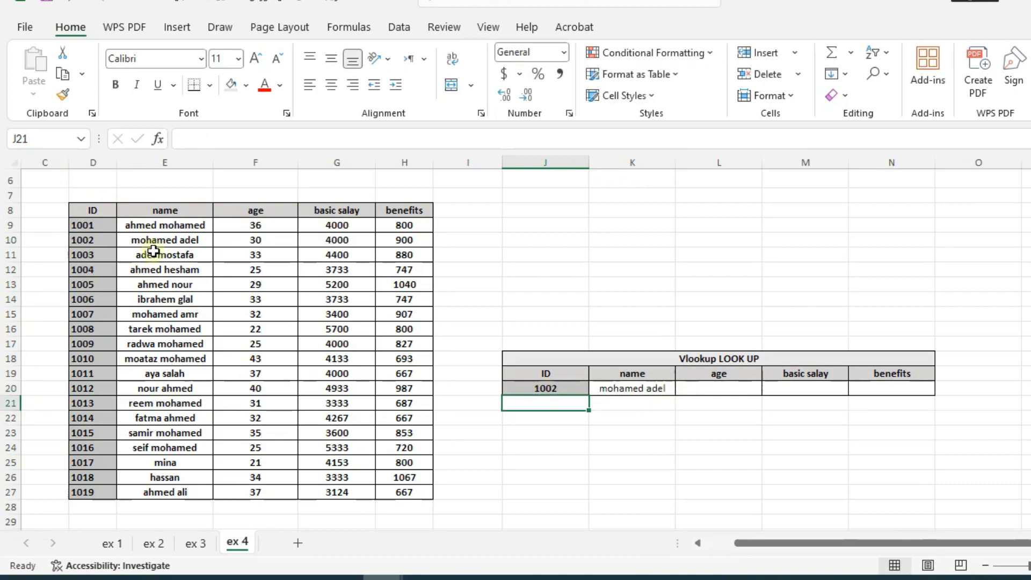
Fill the K20 formula across to N20 and set the column index of the age formula in L20 to 3.
left_click(667, 389)
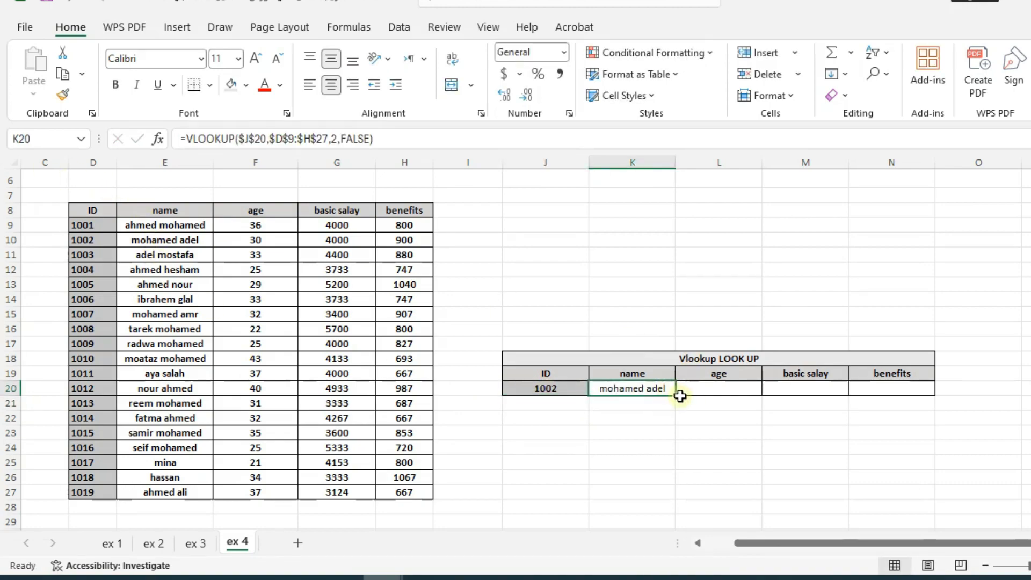
left_click_drag(675, 395, 934, 356)
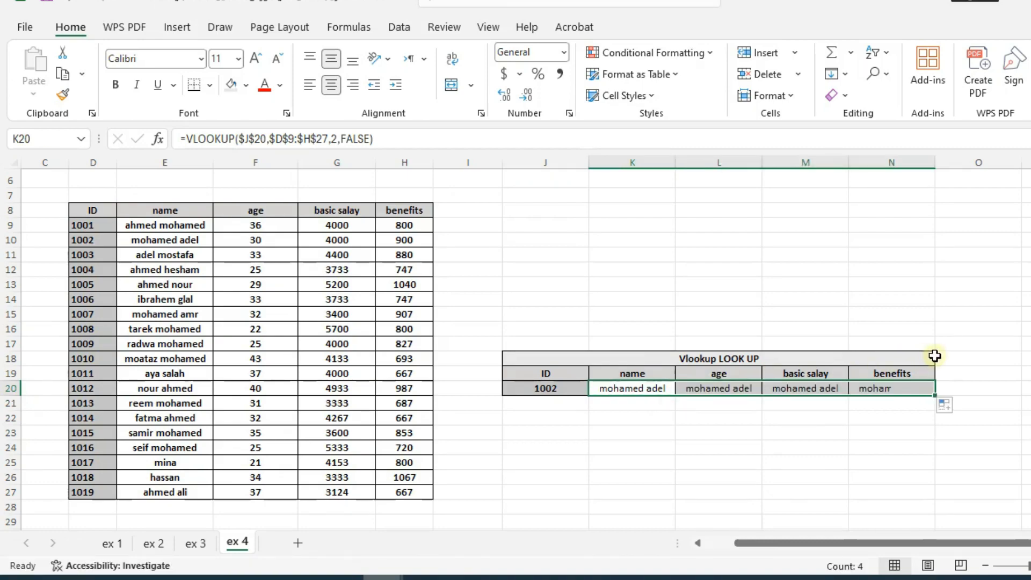
left_click(716, 389)
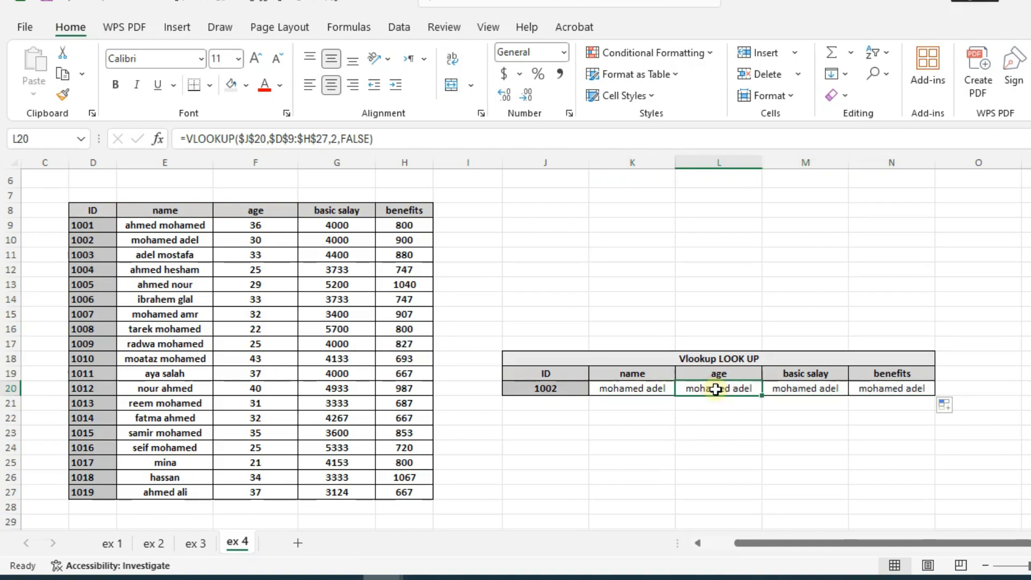
double_click(716, 389)
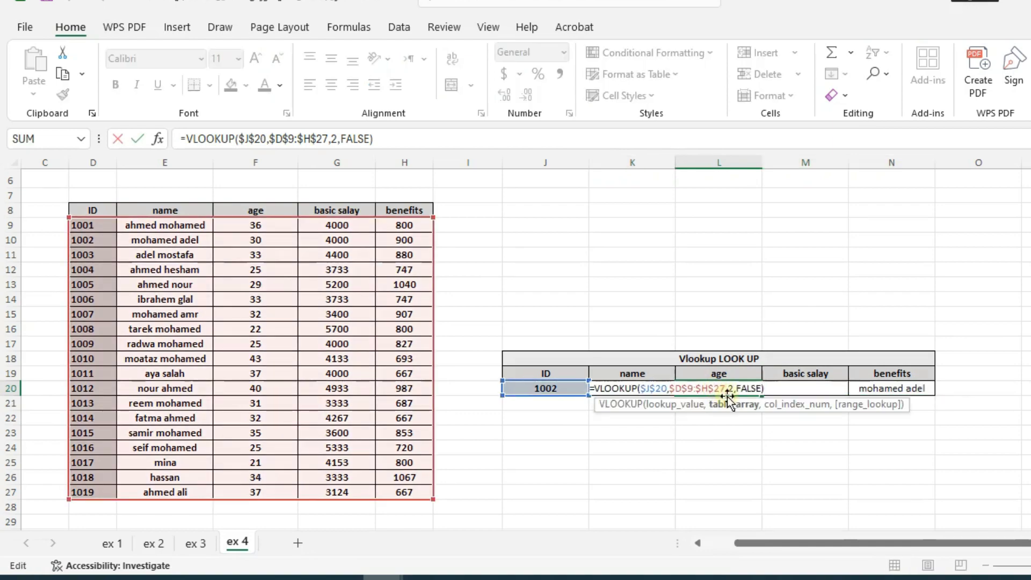
left_click(733, 388)
key("BackSpace")
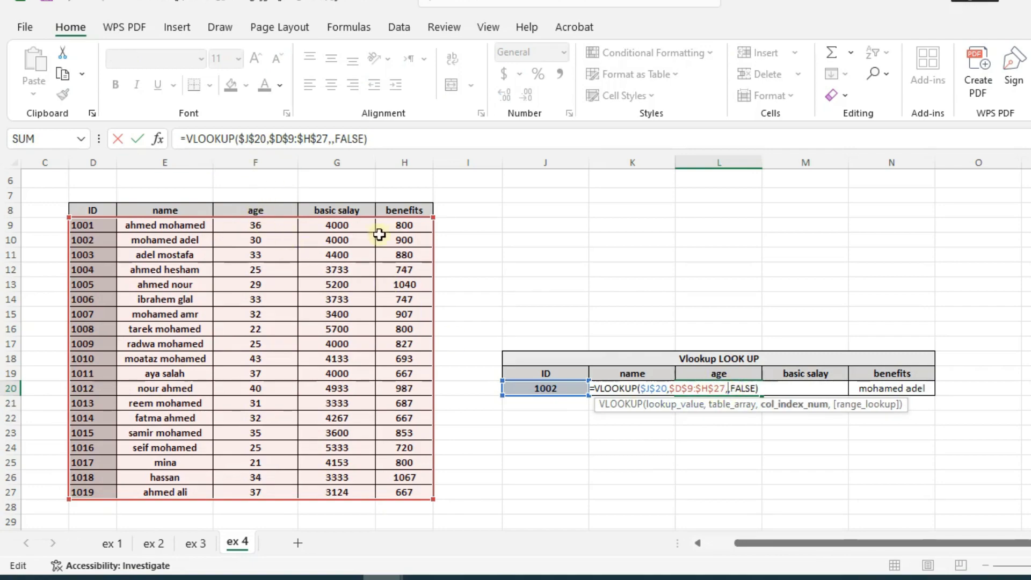
type("3")
key("Return")
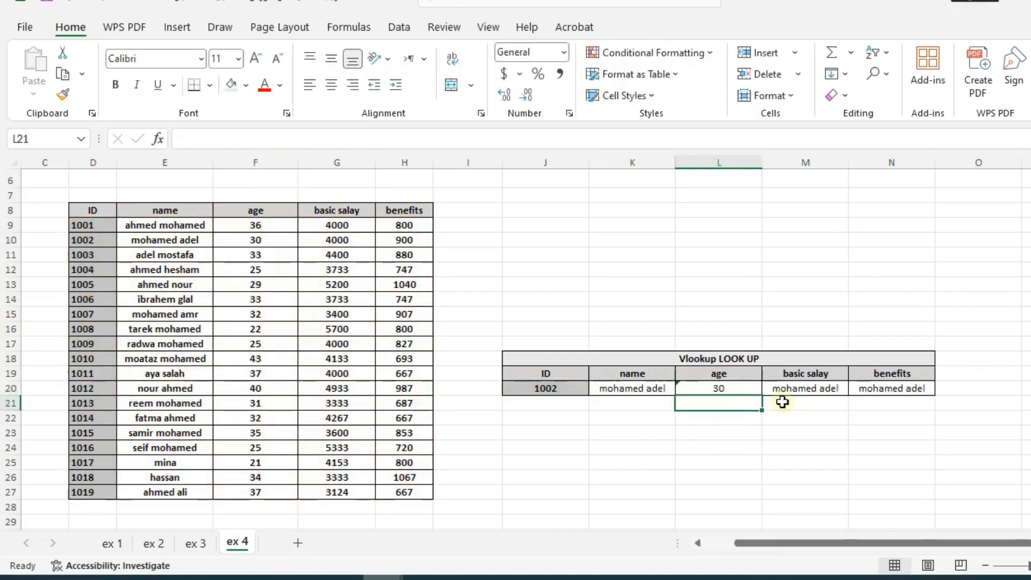
Set the column index of the basic salary formula in M20 to 4.
double_click(830, 388)
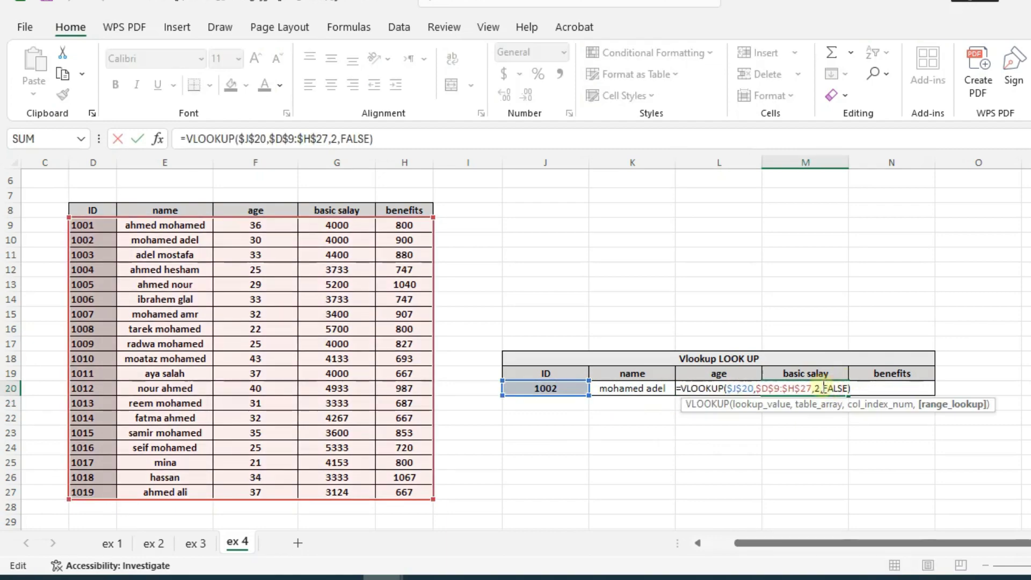
left_click(822, 388)
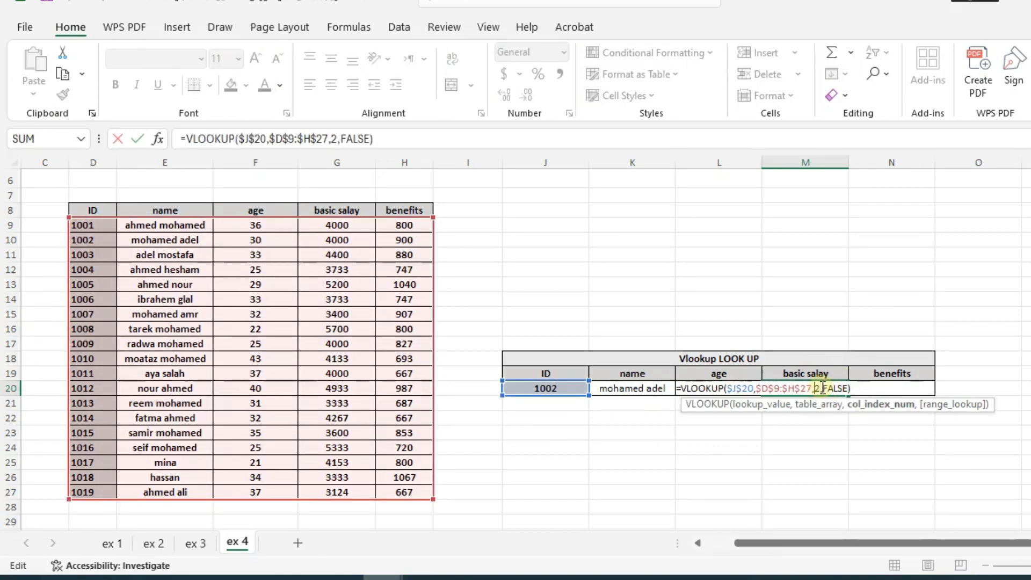
key("BackSpace")
type("4")
key("Return")
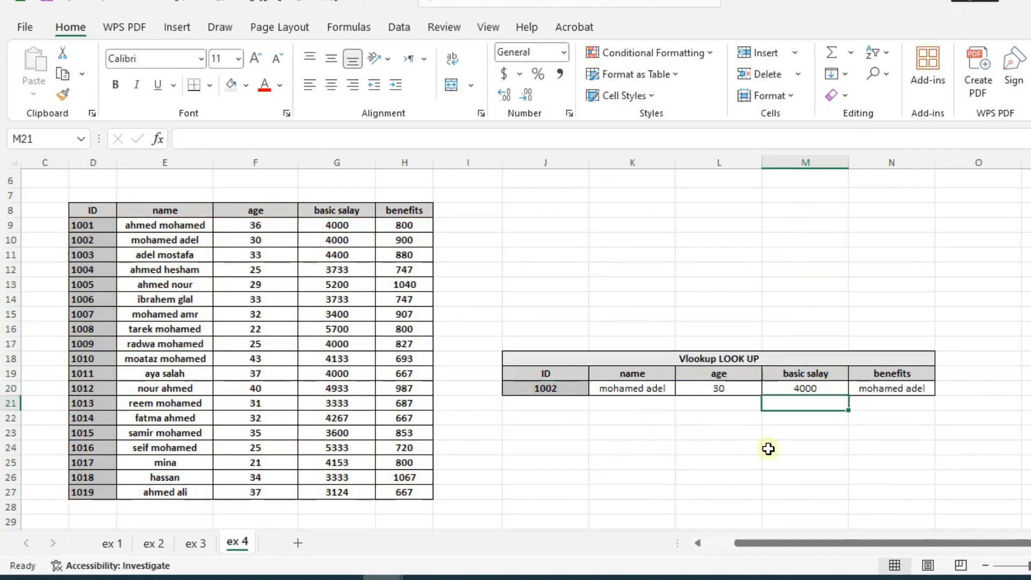
Undo the two column index edits, the fill across the row and the lookup ID change.
key("ctrl+z")
key("ctrl+z")
key("ctrl+z")
key("ctrl+z")
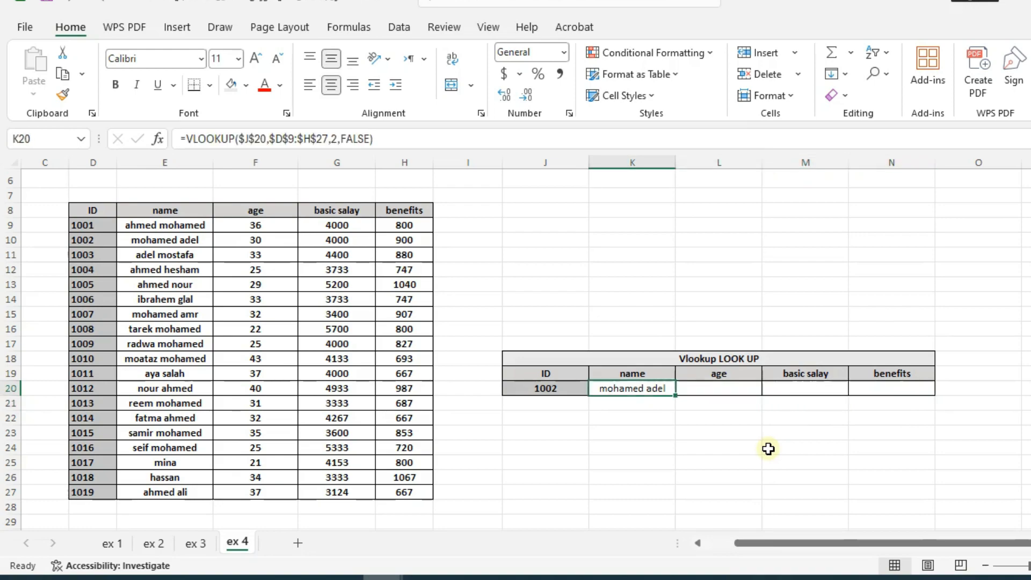
Clear K20 and start a new VLOOKUP formula there with the absolute reference $J$20 as the lookup value.
left_click(641, 389)
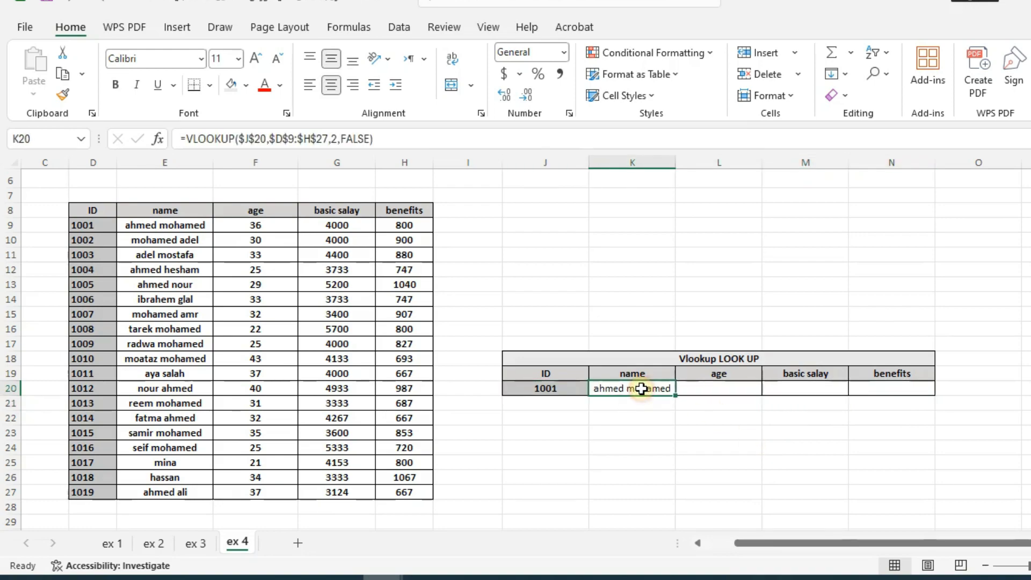
key("Delete")
type("=VL")
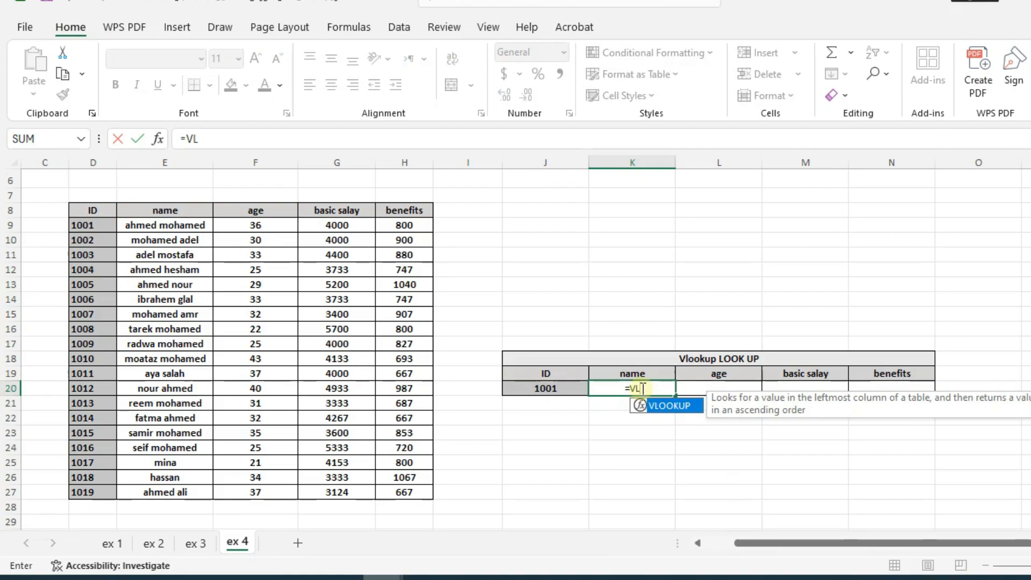
key("Tab")
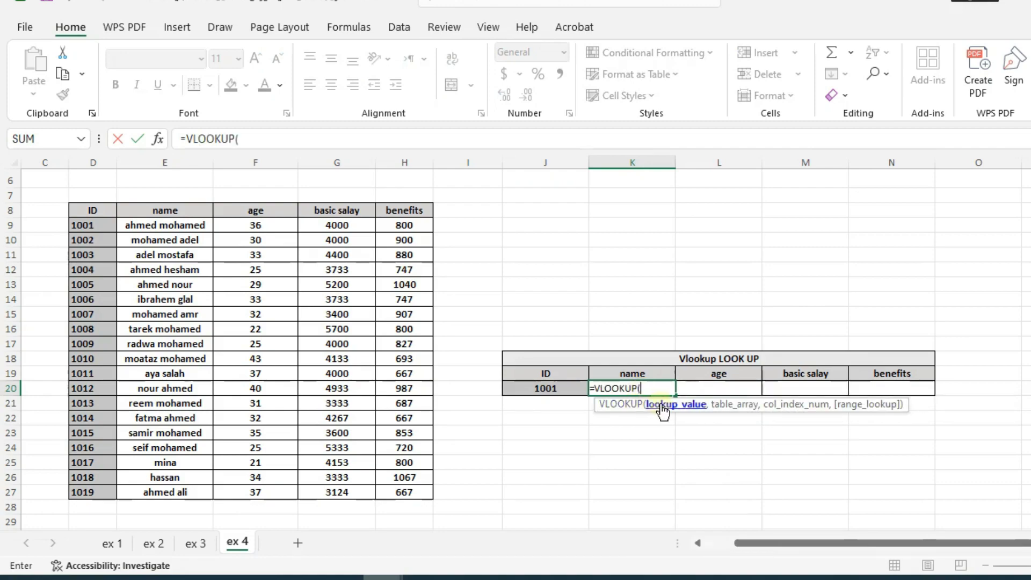
left_click(561, 387)
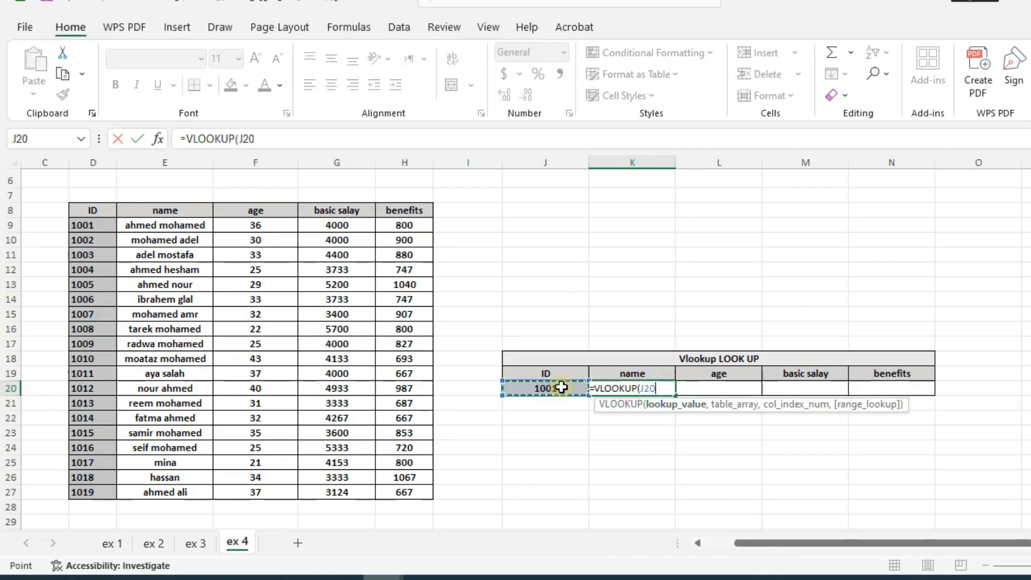
key("F4")
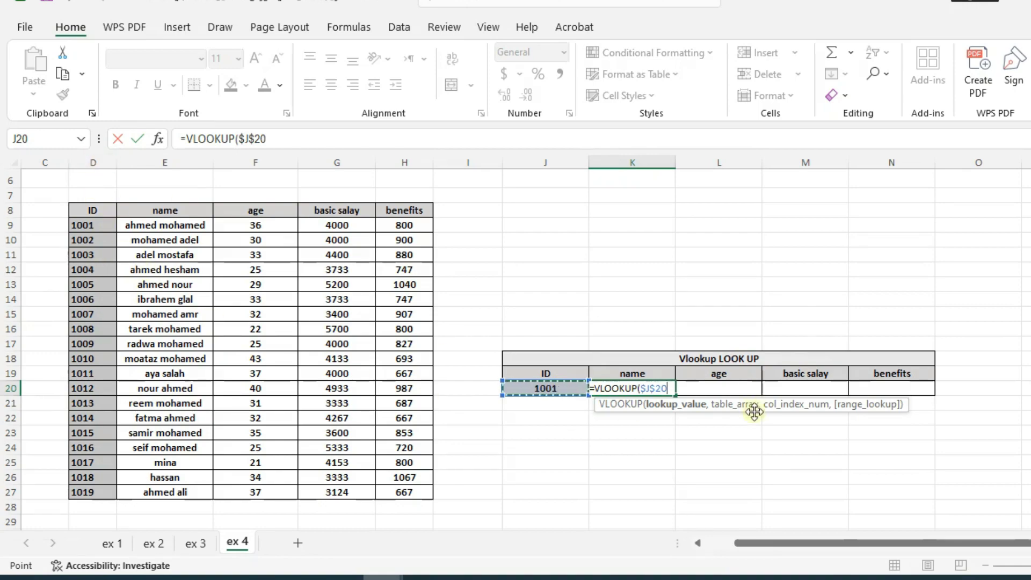
type(",")
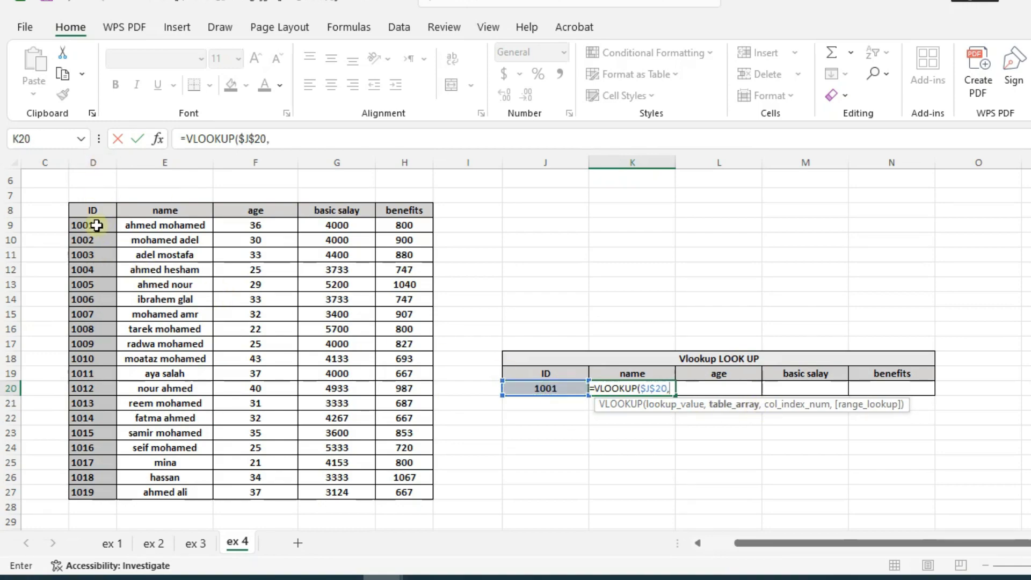
Use the absolute range $D$9:$H$27 as the table array of the new VLOOKUP formula.
left_click_drag(96, 226, 408, 226)
key("ctrl+shift+Down")
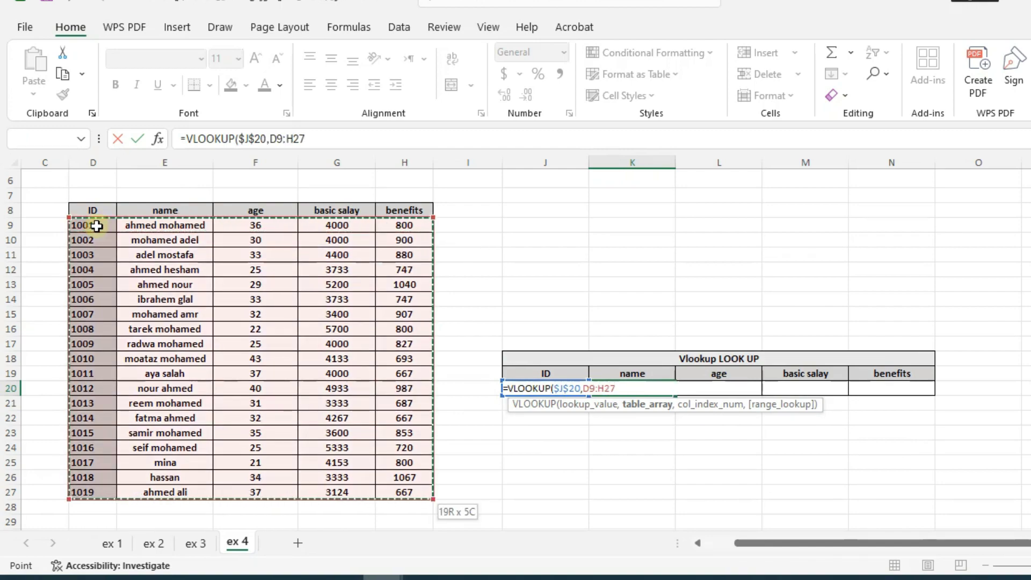
key("F4")
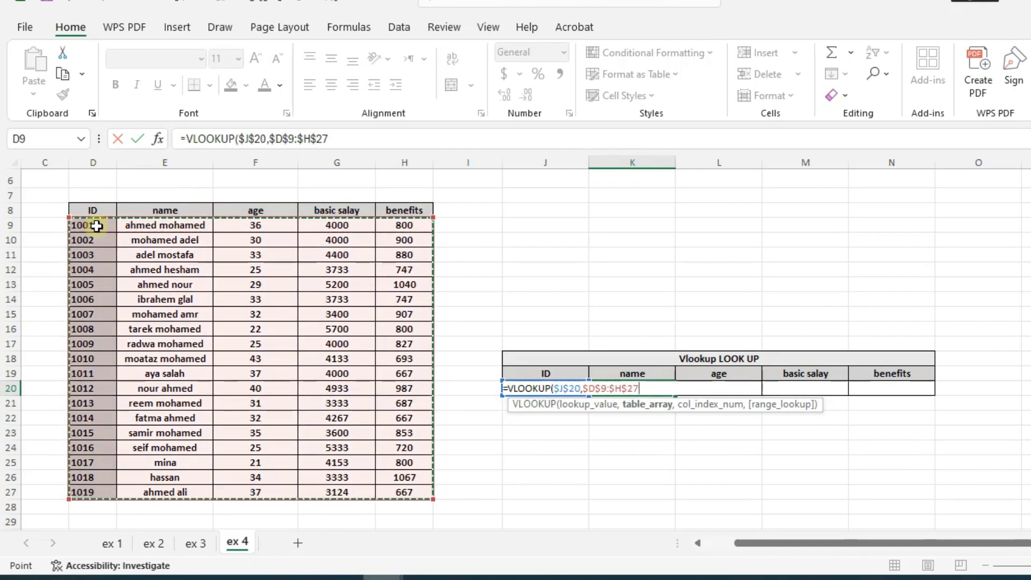
Nest COLUMN(B2) as the column index argument of the VLOOKUP formula in K20.
type(",")
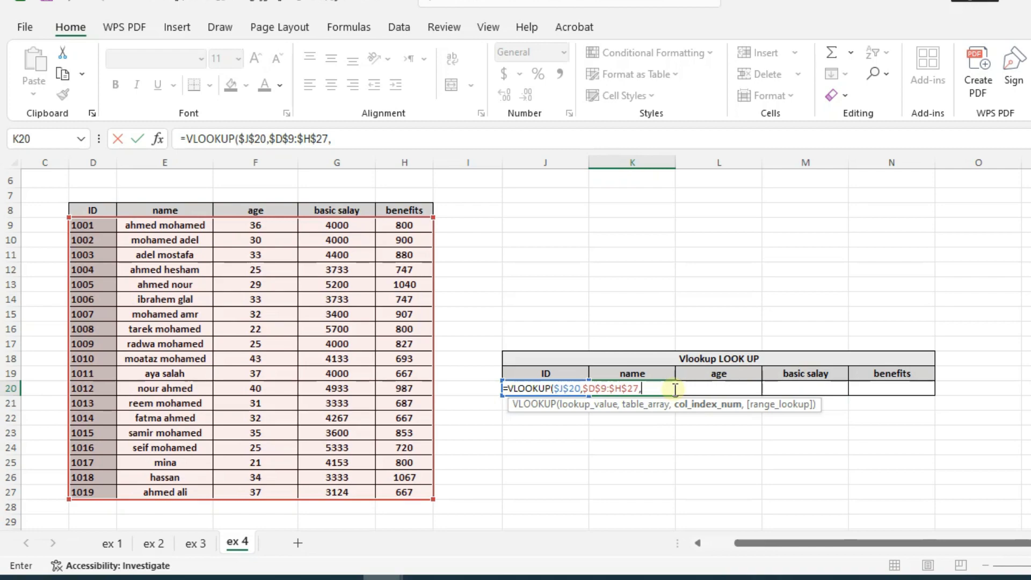
type("COLU")
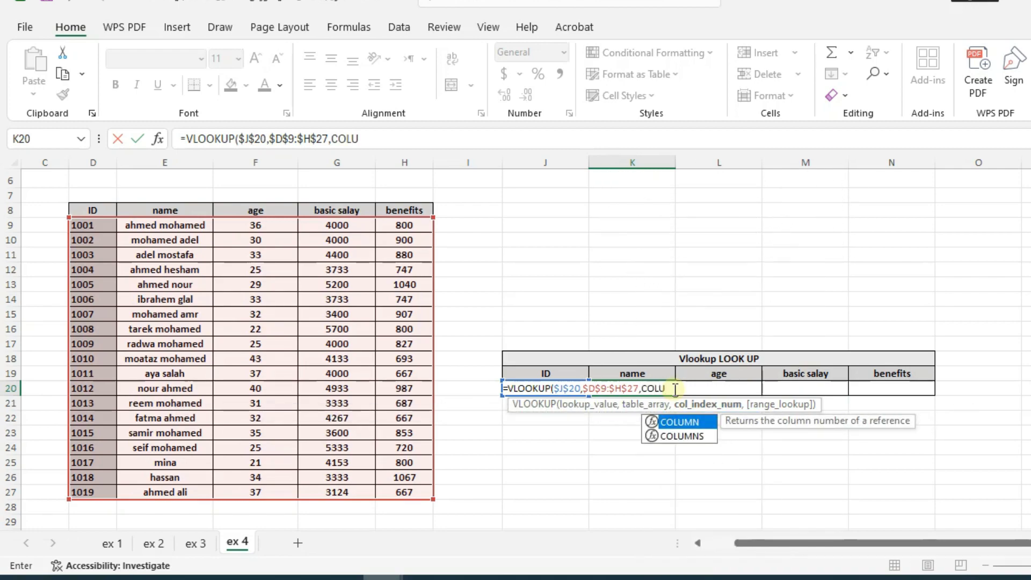
key("Tab")
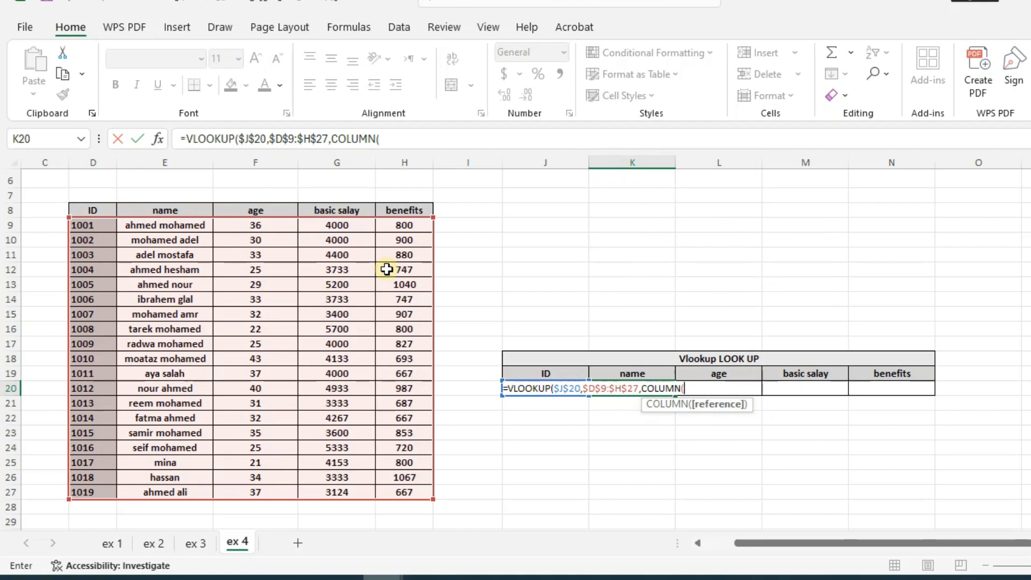
type("B")
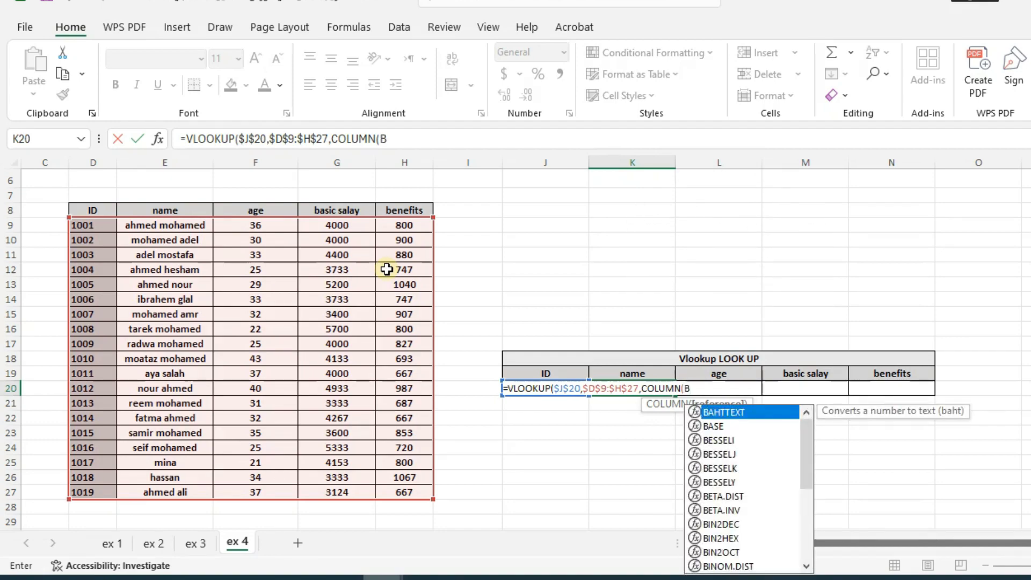
type("2")
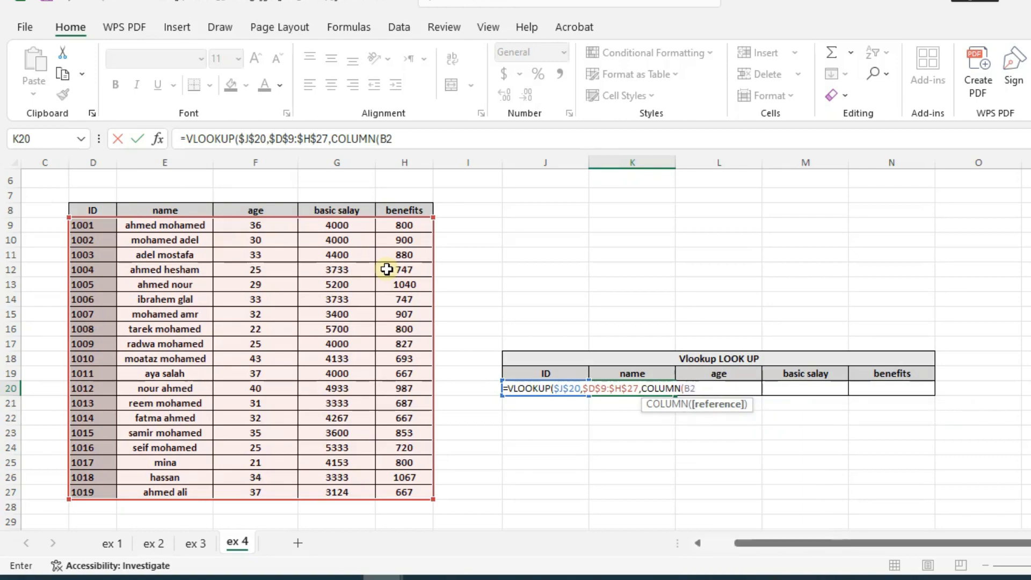
type(")")
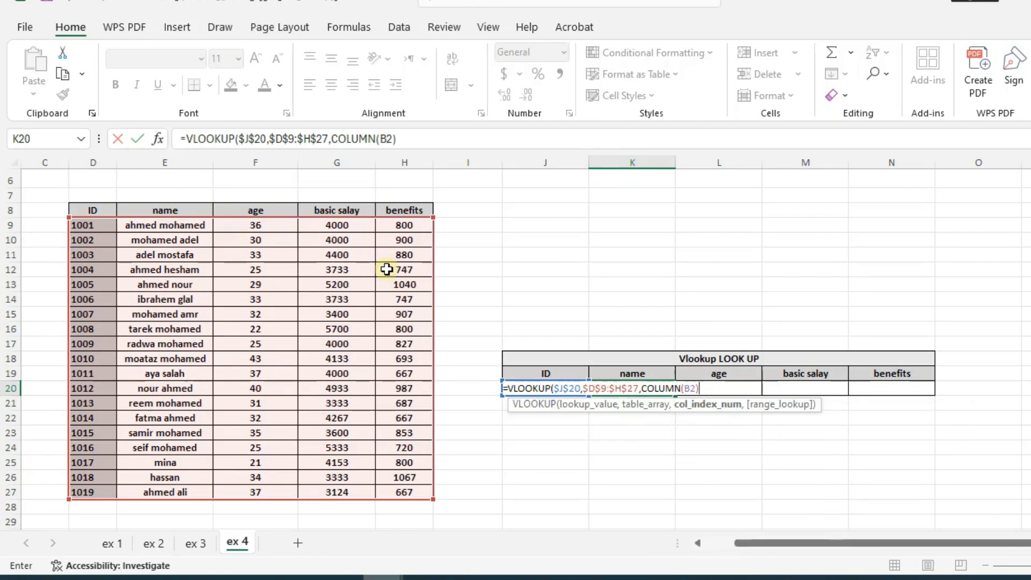
Set the formula's range lookup to FALSE for an exact match and enter it, accepting the closing parenthesis correction.
type(",")
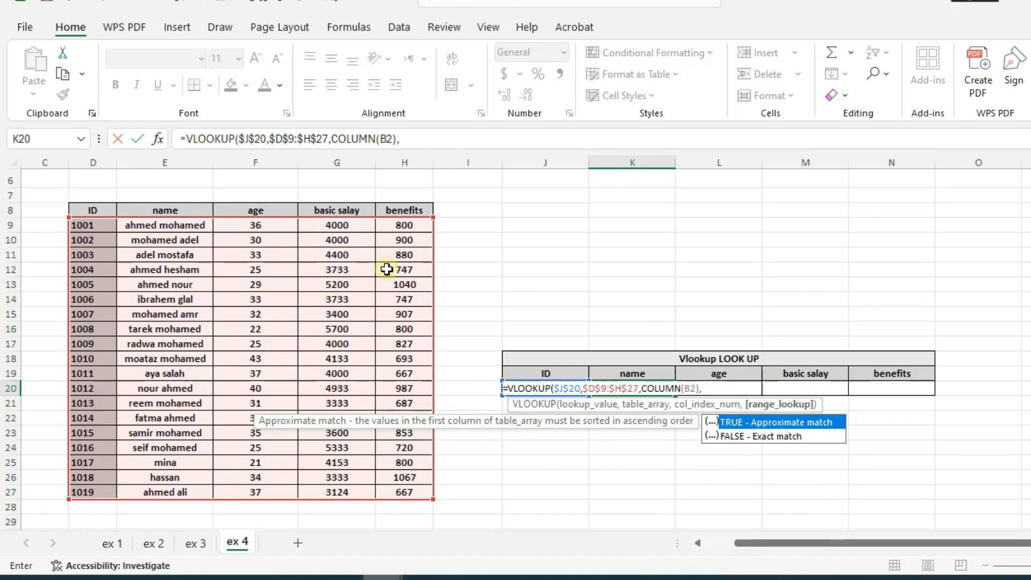
key("Down")
key("Tab")
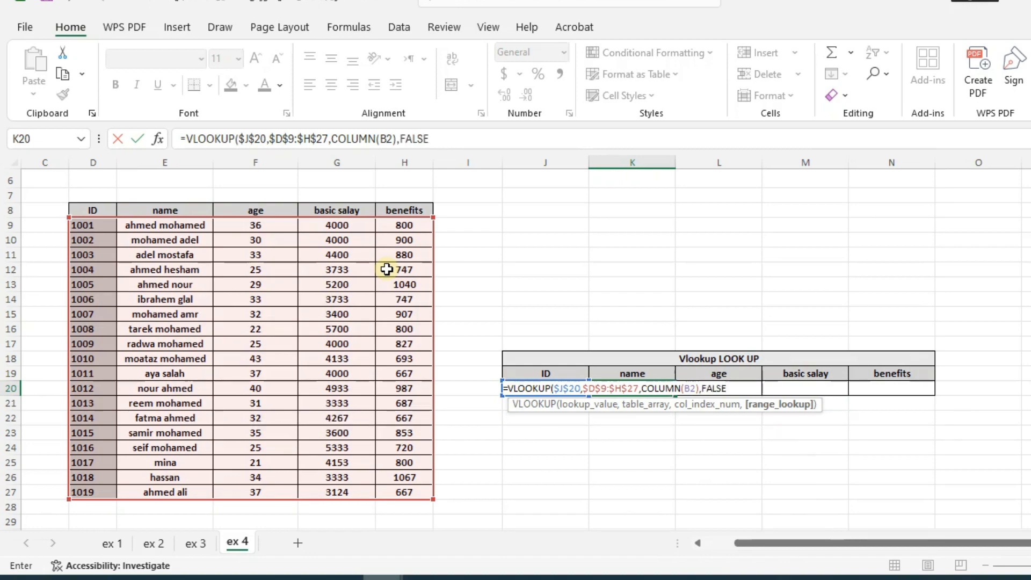
key("Return")
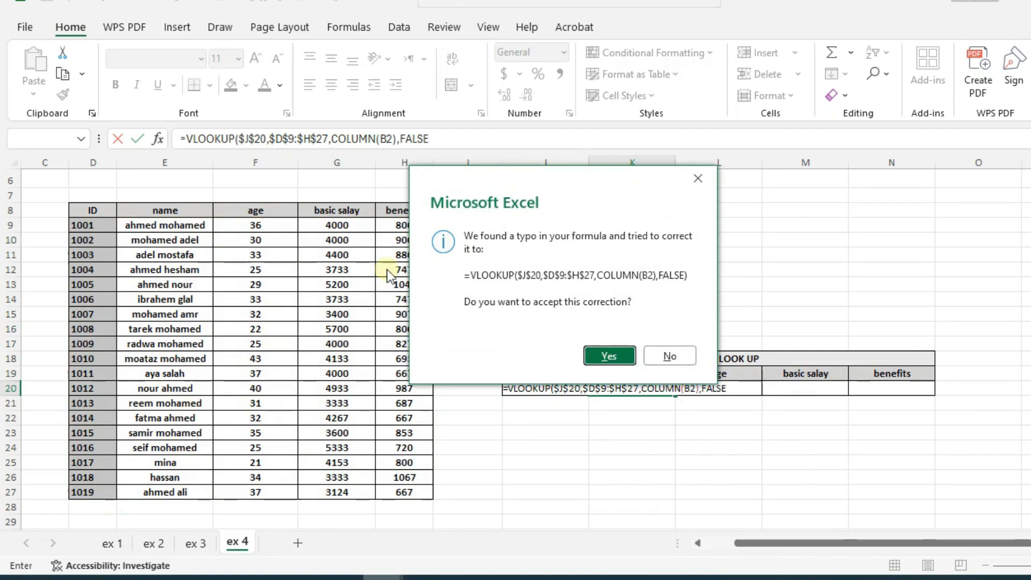
key("Return")
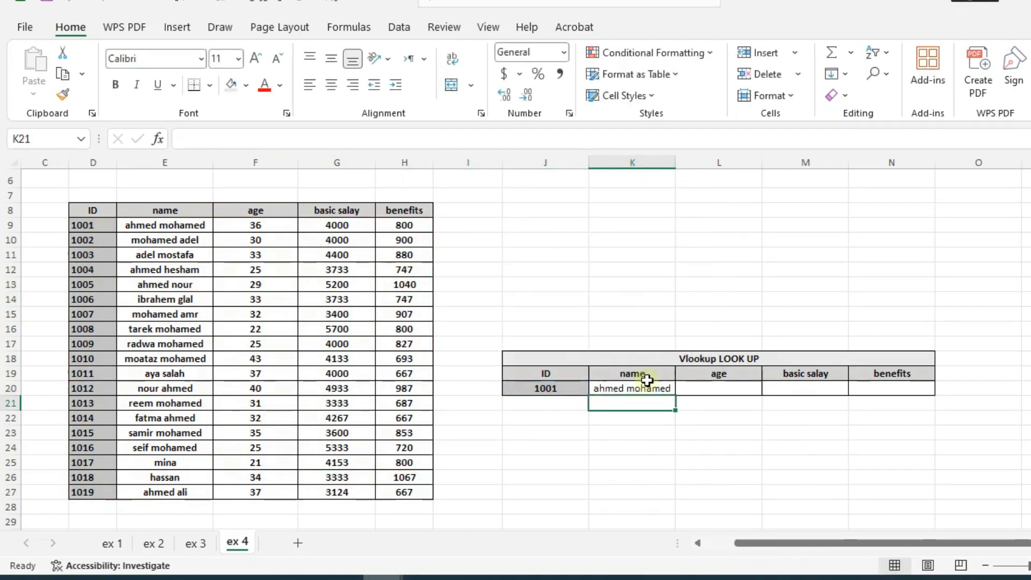
Fill the K20 formula across the age, basic salary and benefits cells through N20.
left_click(666, 387)
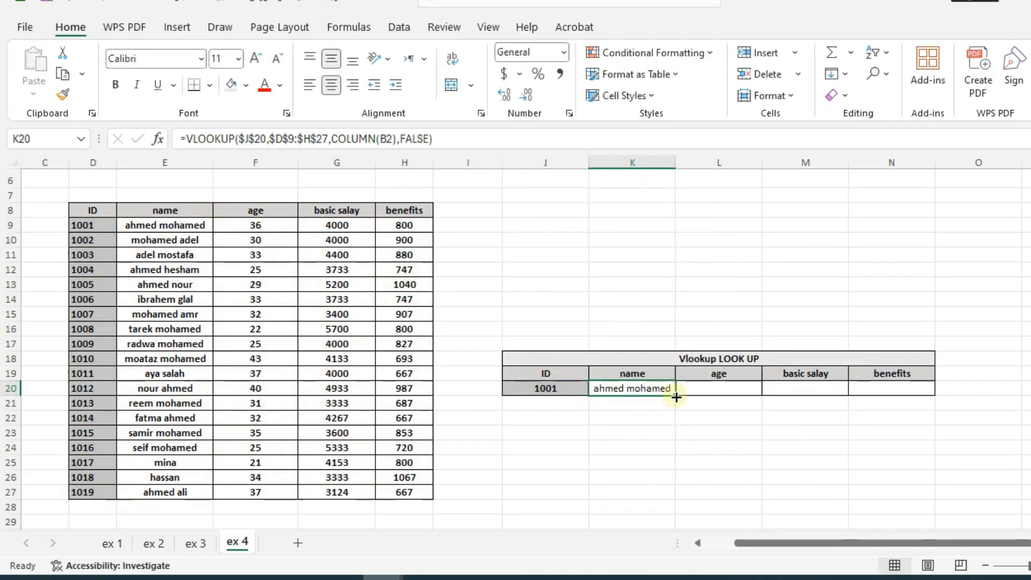
left_click_drag(676, 397, 915, 374)
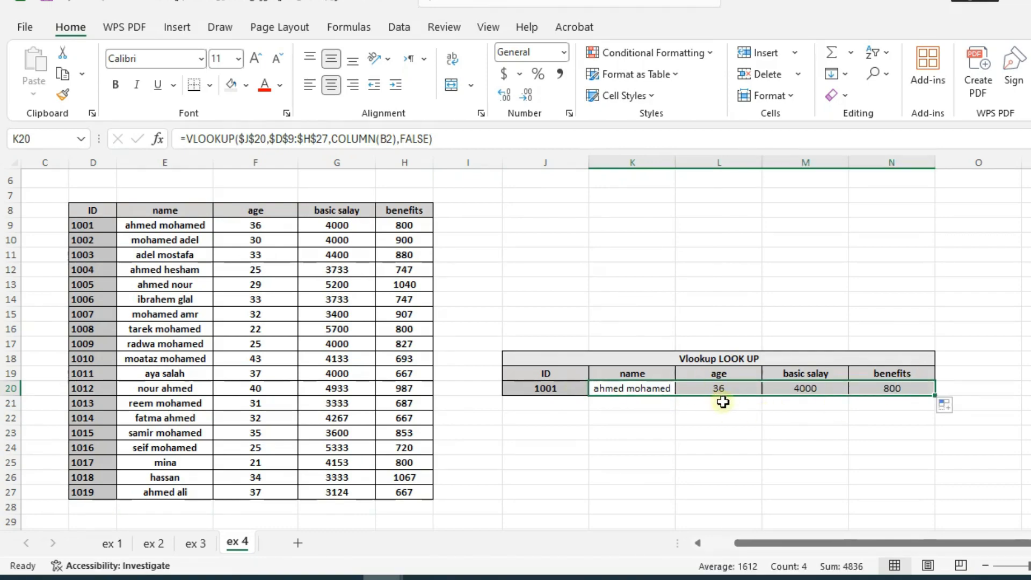
left_click(722, 402)
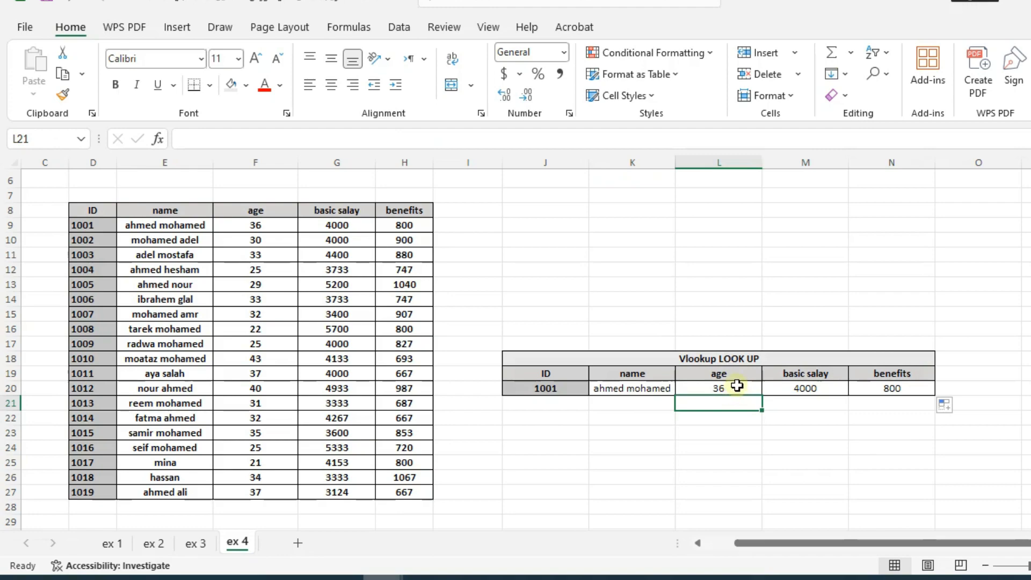
Check the COLUMN references in the filled row 20 formulas and compare the results with the first employee's source record.
left_click(737, 386)
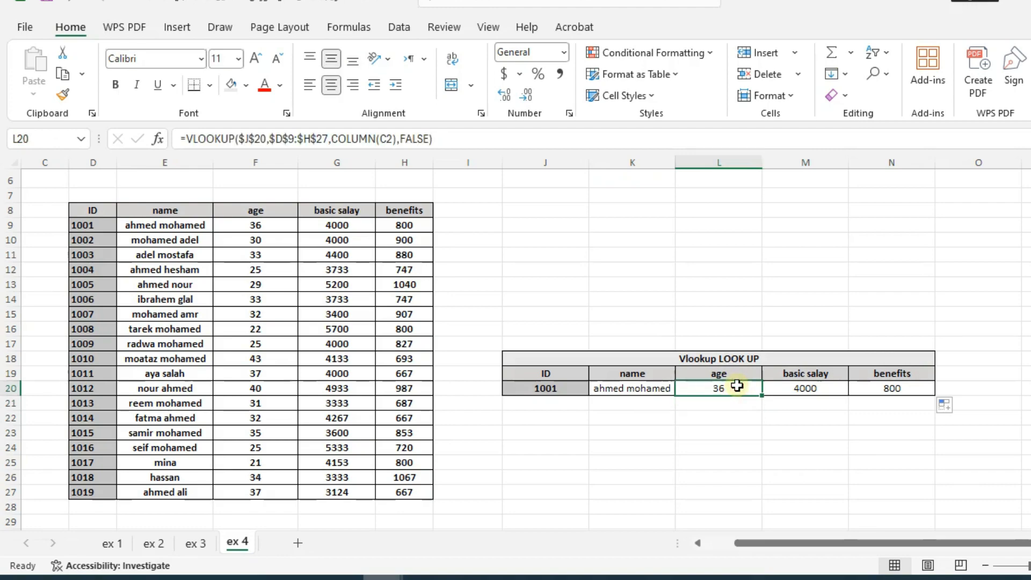
left_click(651, 386)
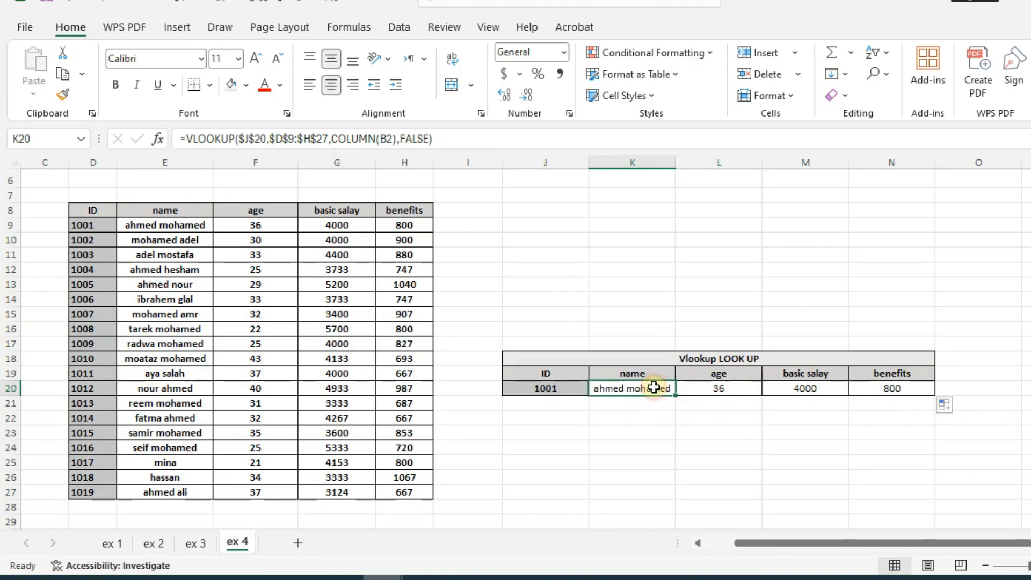
left_click(172, 231)
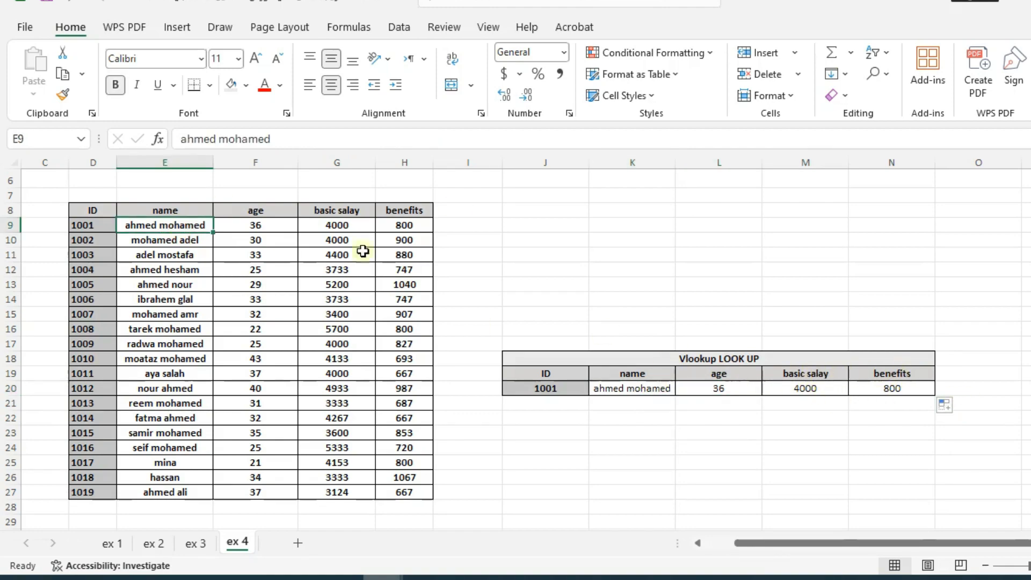
left_click(332, 220)
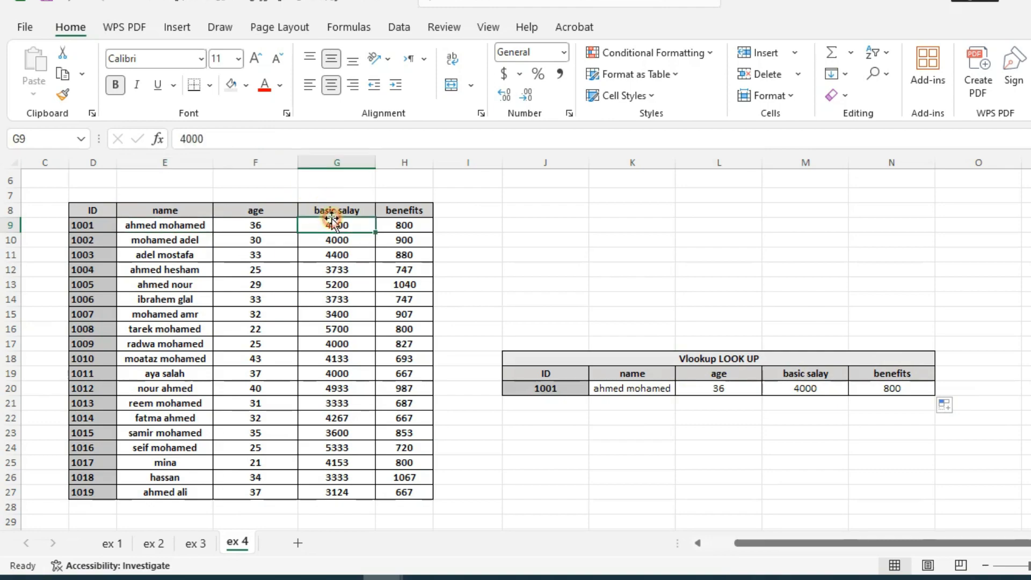
left_click(418, 211)
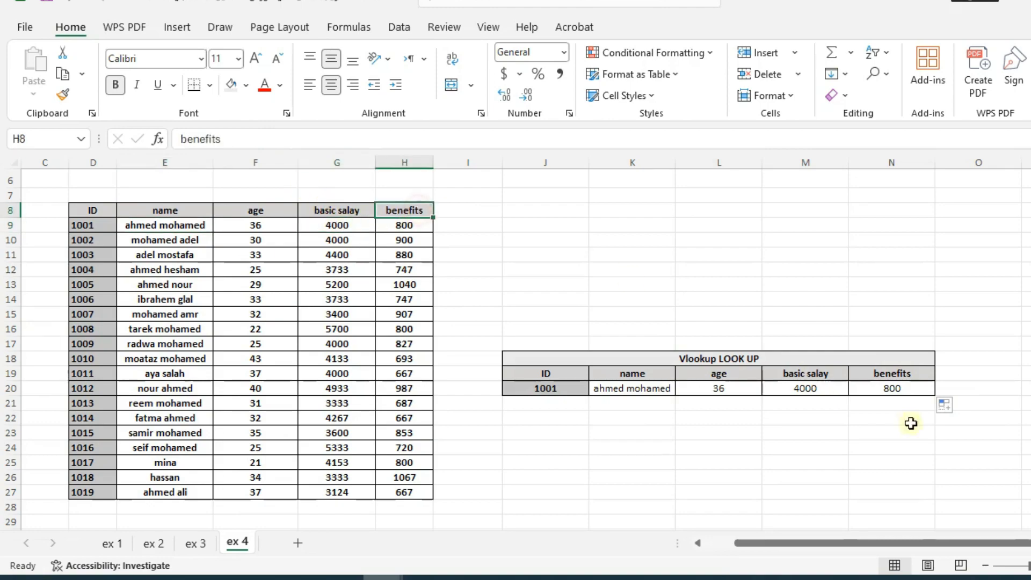
left_click(831, 391)
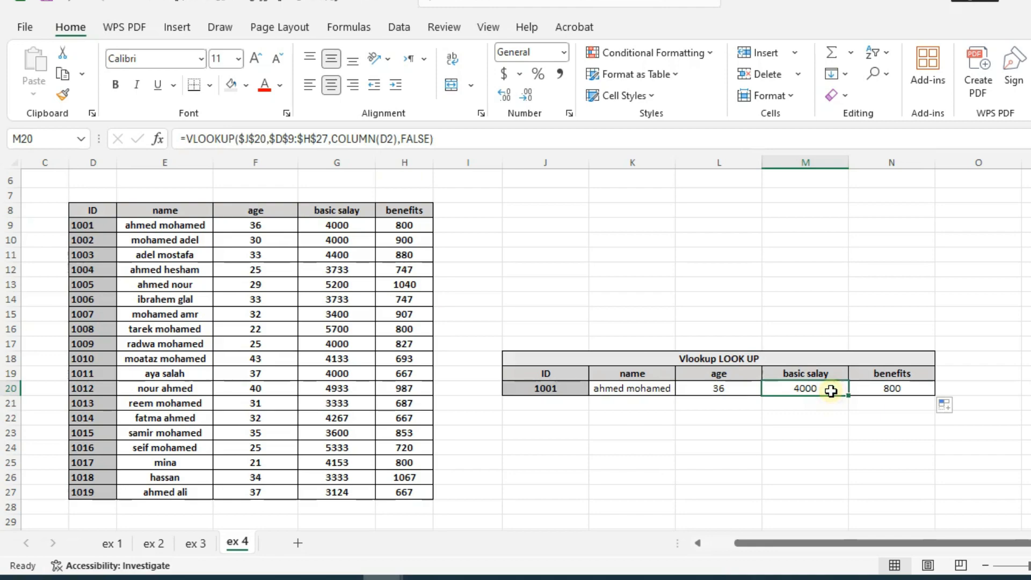
Compare the order of the lookup table headers K19:N19 with the source table headers E8:H8.
left_click(644, 372)
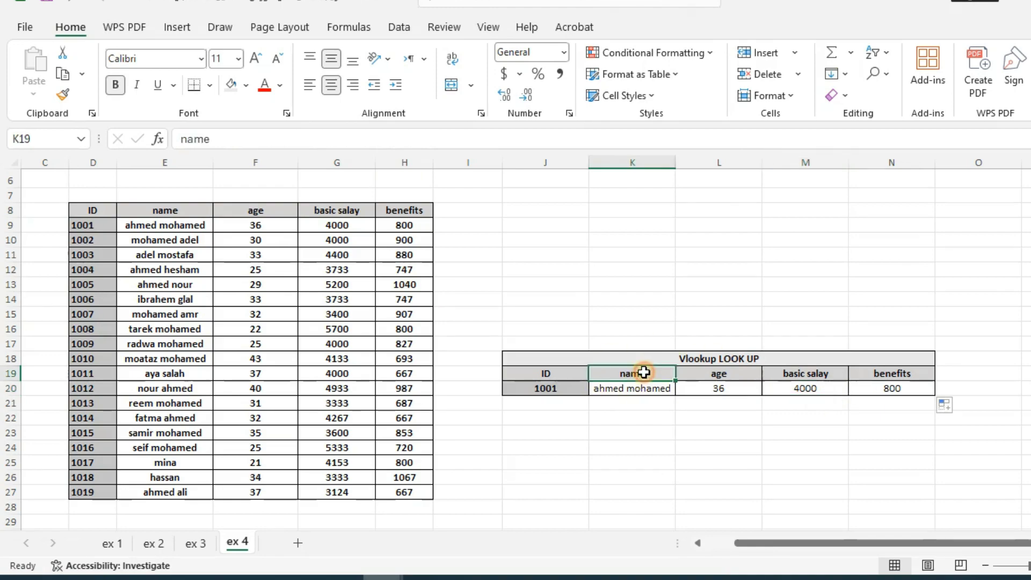
key("shift+Right")
key("shift+Right")
key("shift+Right")
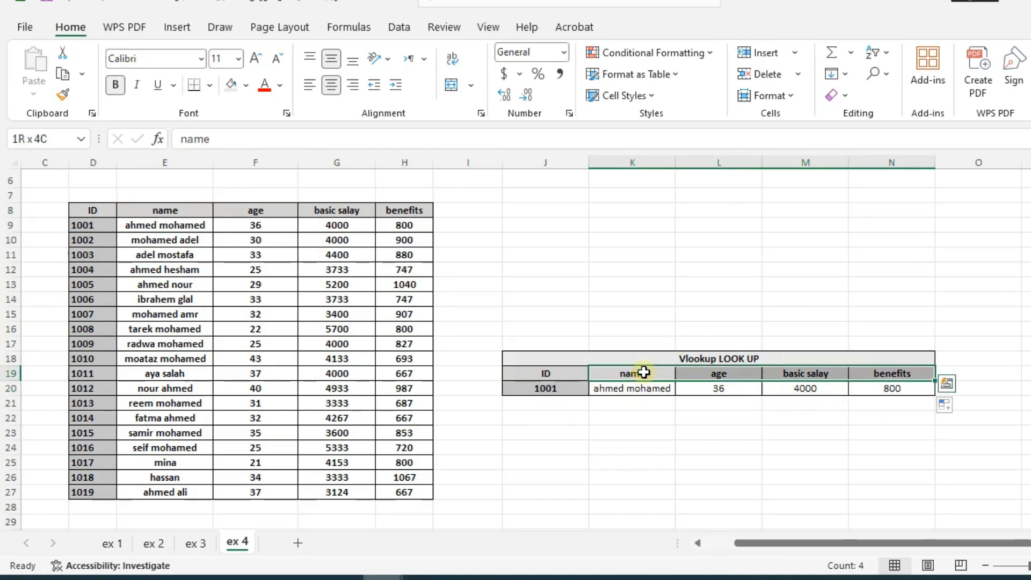
left_click(175, 207)
key("shift+Right")
key("shift+Right")
key("shift+Right")
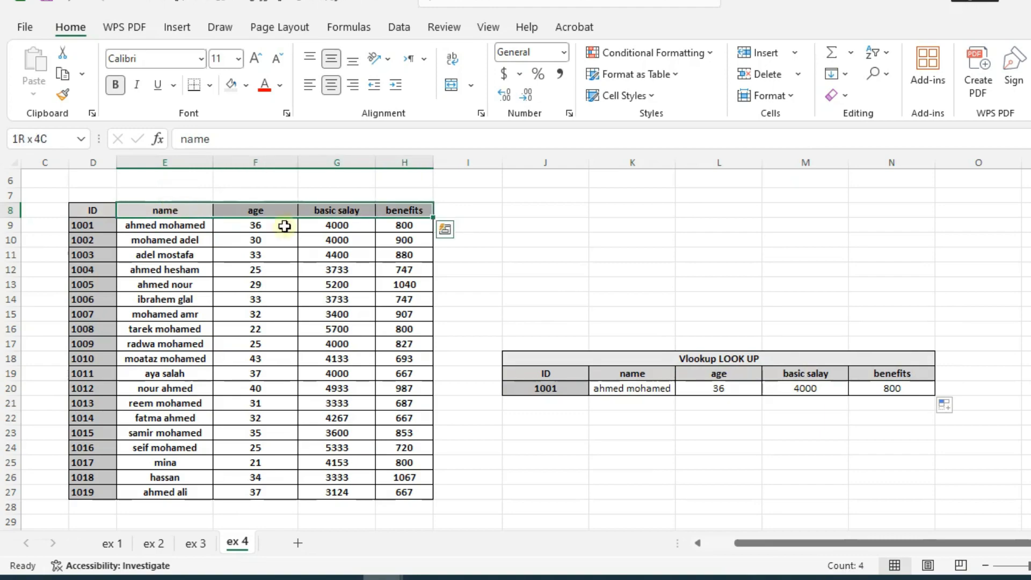
left_click(736, 433)
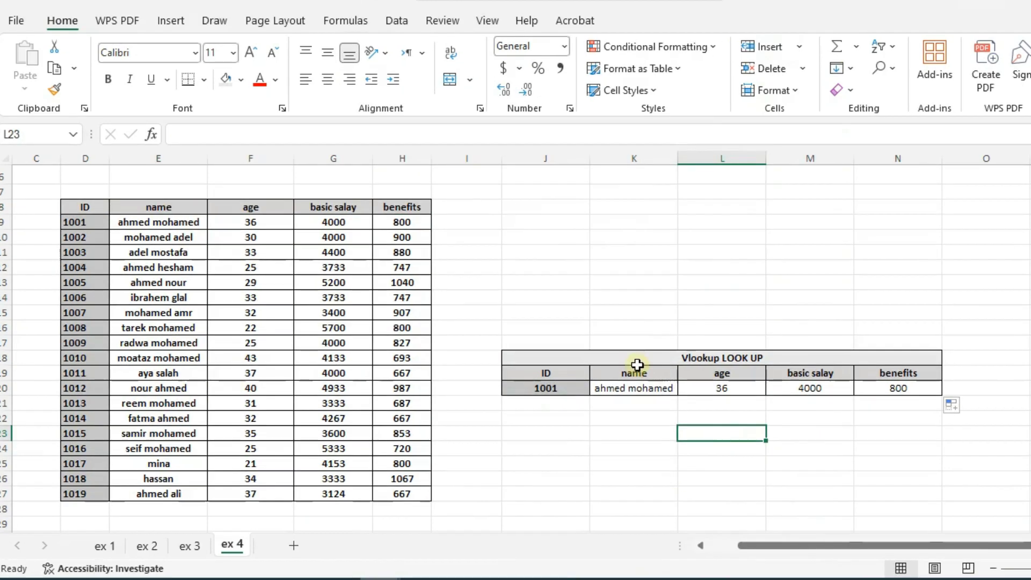